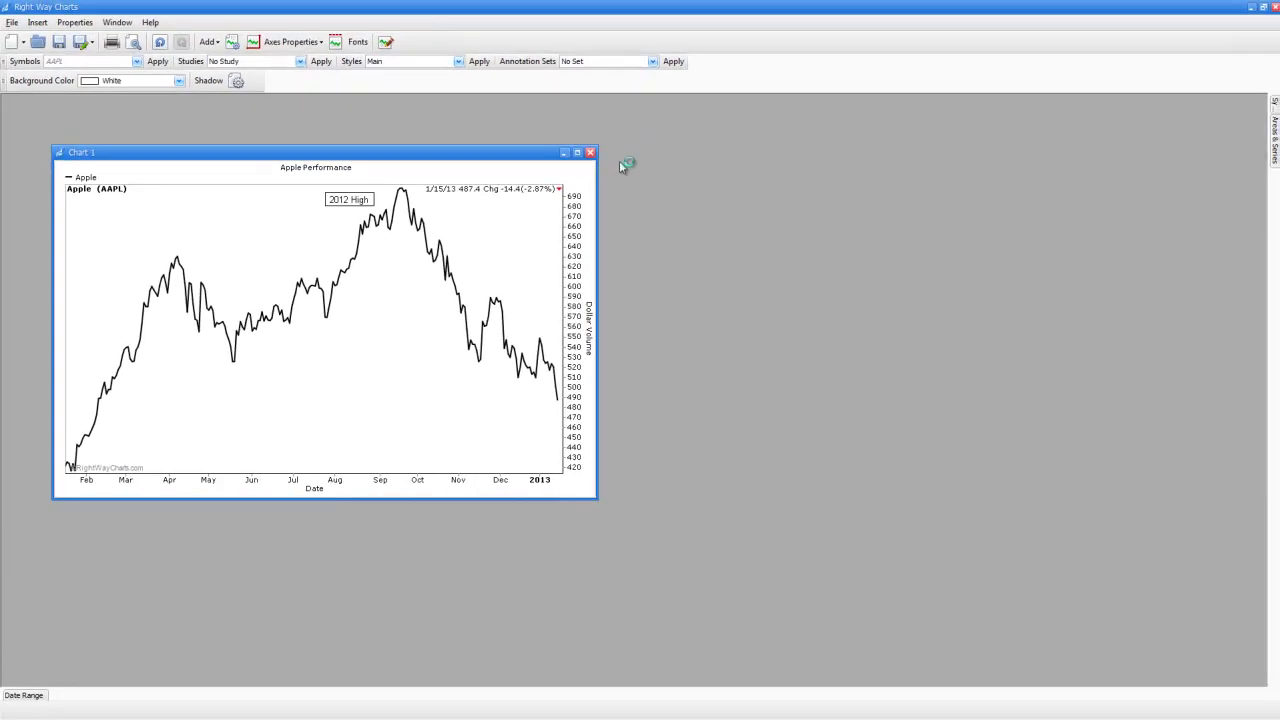
- Review the font settings for the legend, horizontal axis, vertical axes, captions, annotations and master font without changing them
click(358, 43)
drag(645, 200, 855, 158)
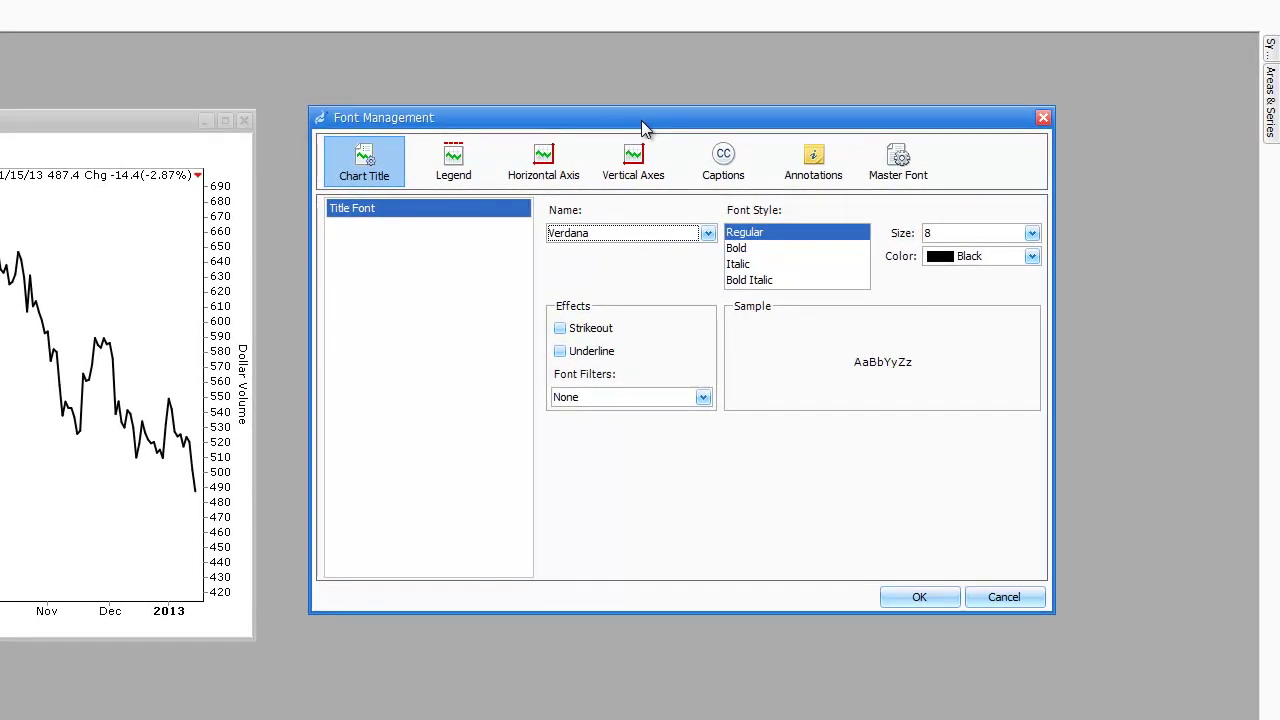
click(478, 172)
click(555, 188)
click(648, 178)
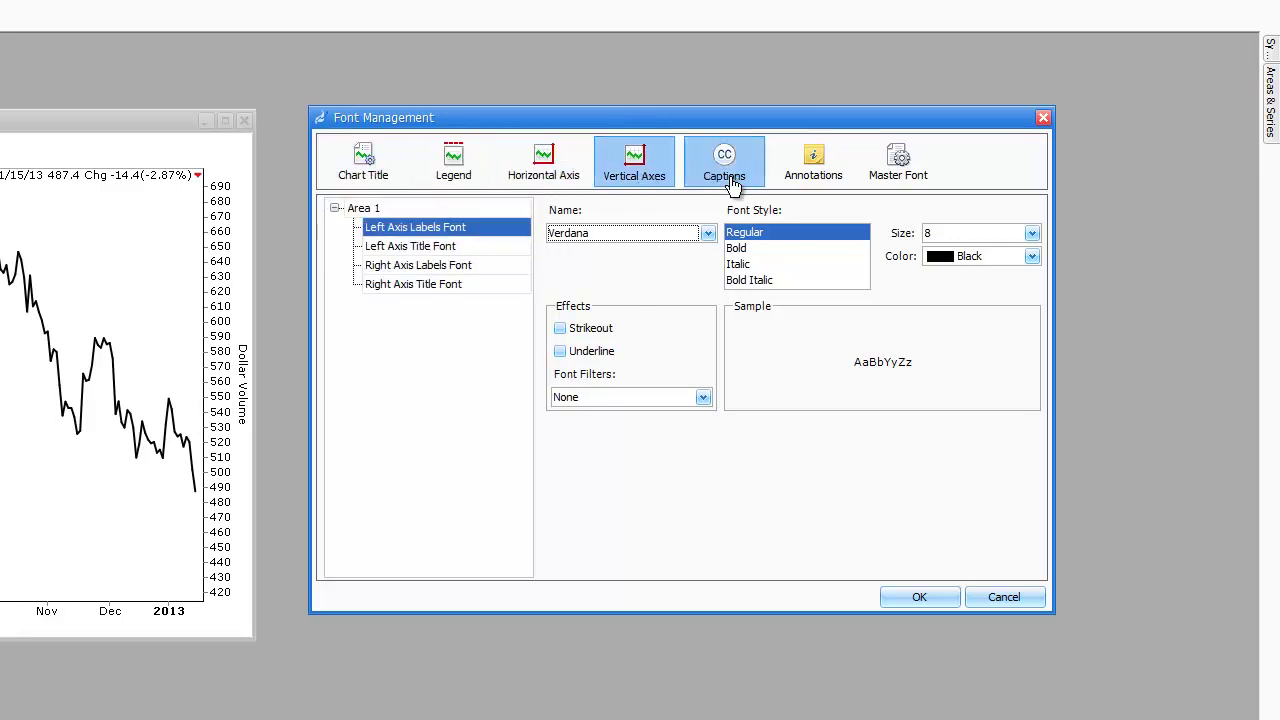
click(730, 180)
click(815, 170)
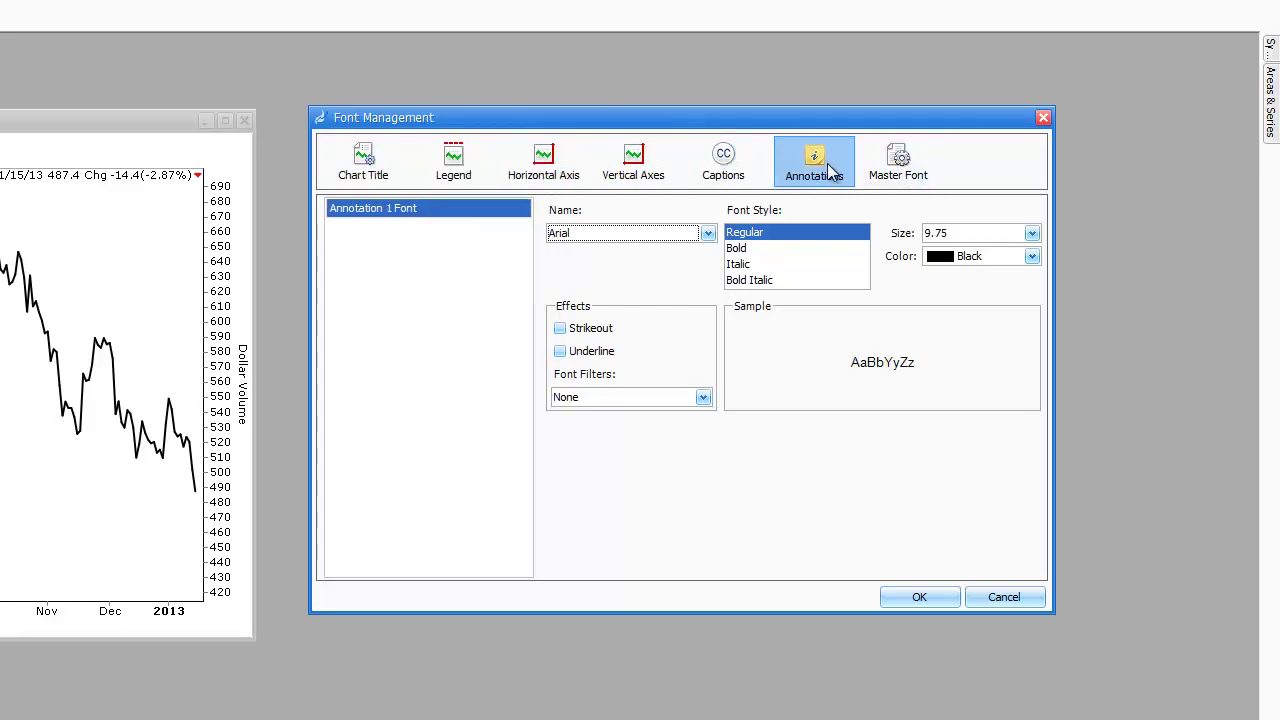
click(914, 170)
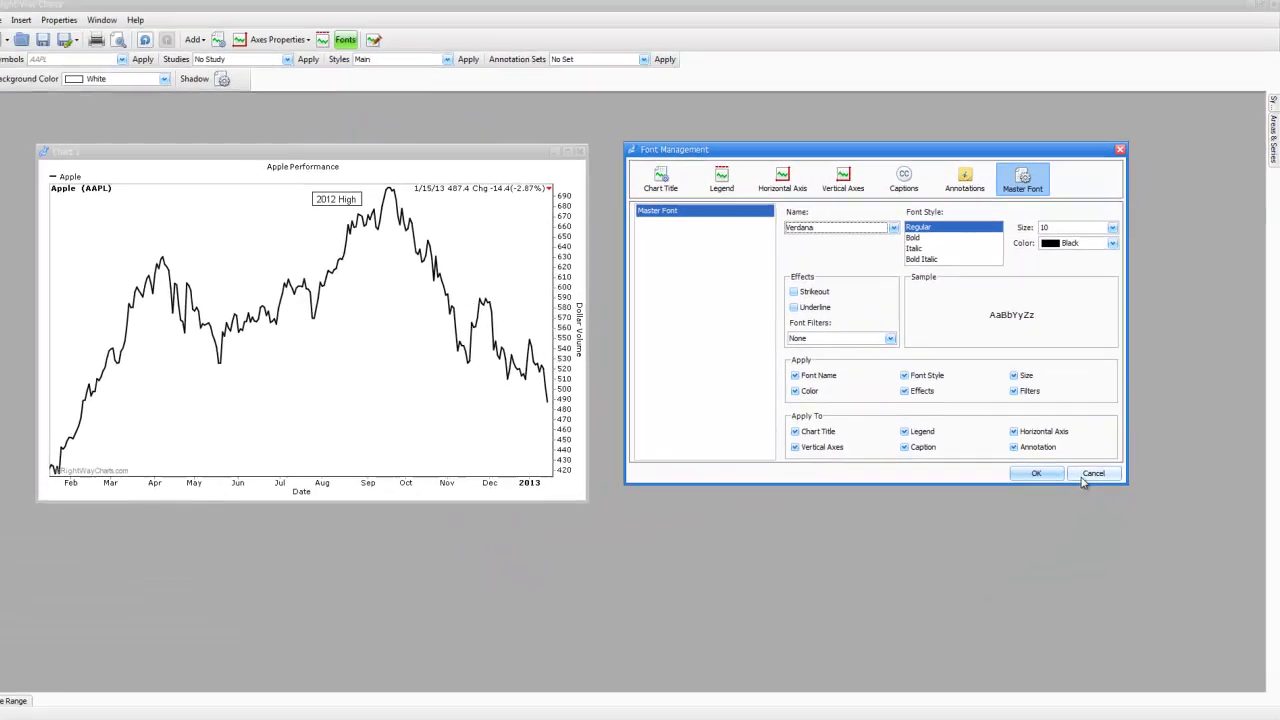
click(1086, 475)
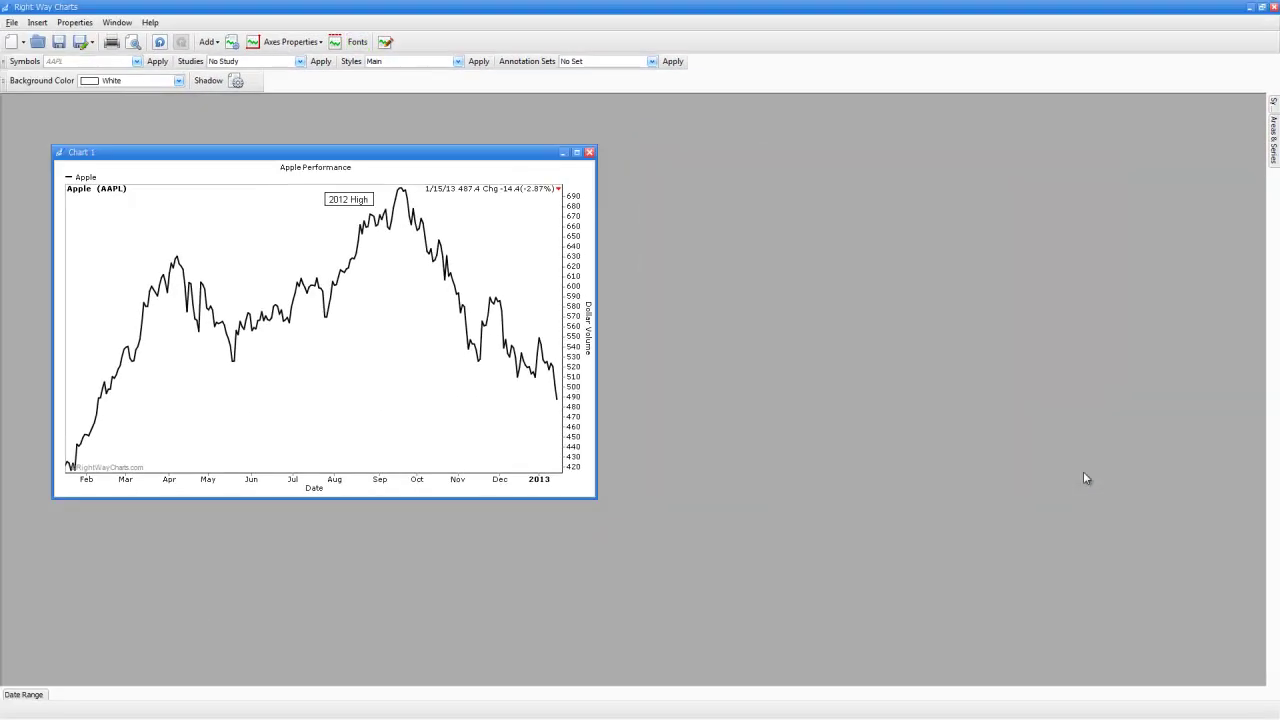
- View the label font settings of the chart's right axis through its axis properties, then close them without changes
click(577, 305)
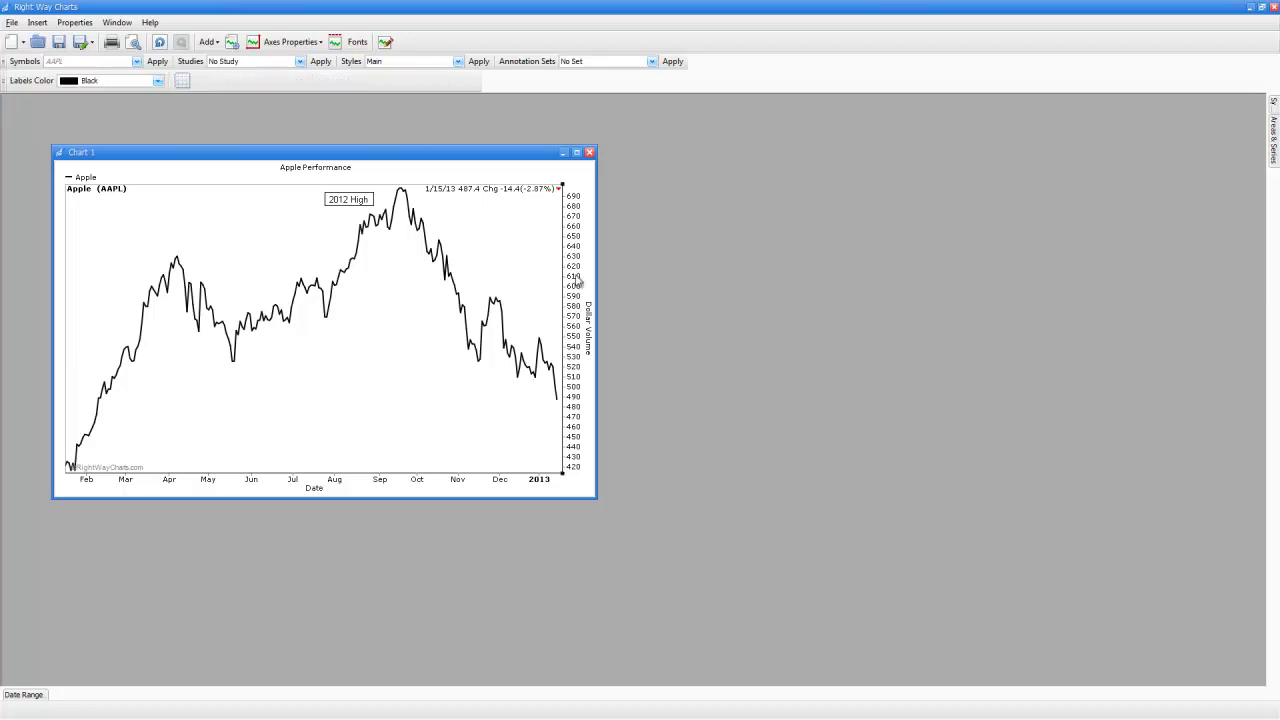
double_click(577, 282)
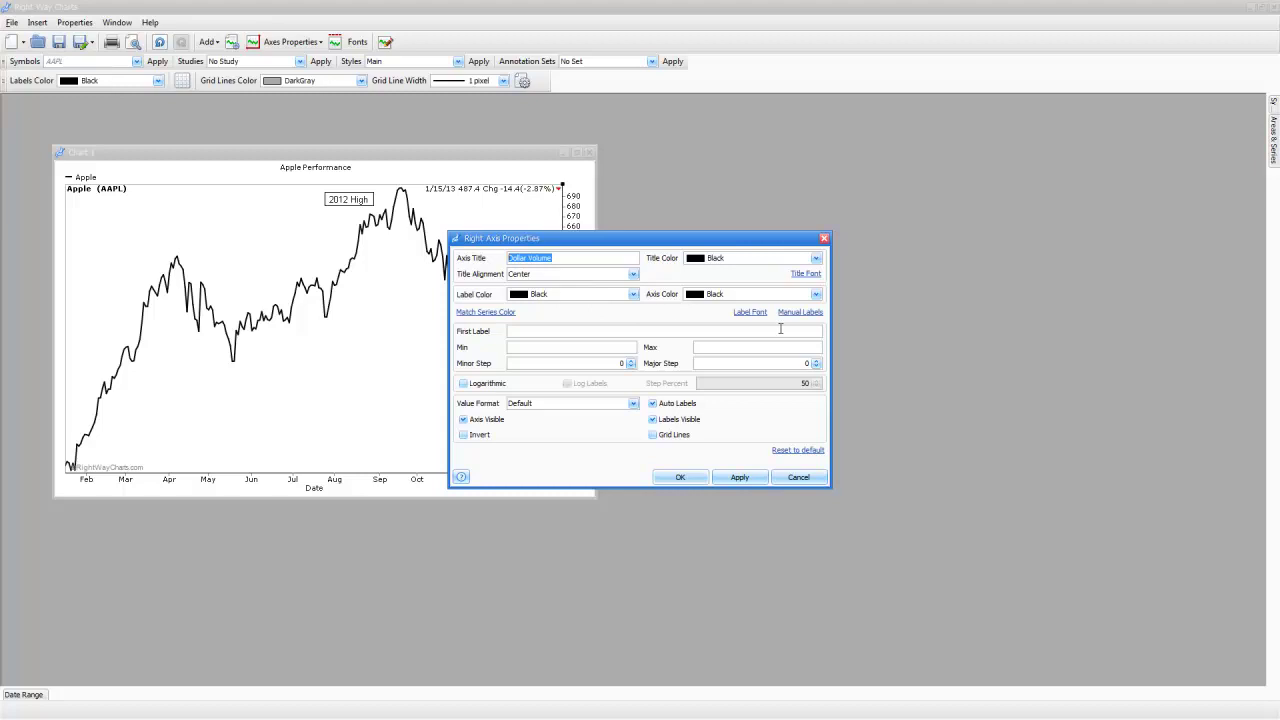
click(752, 313)
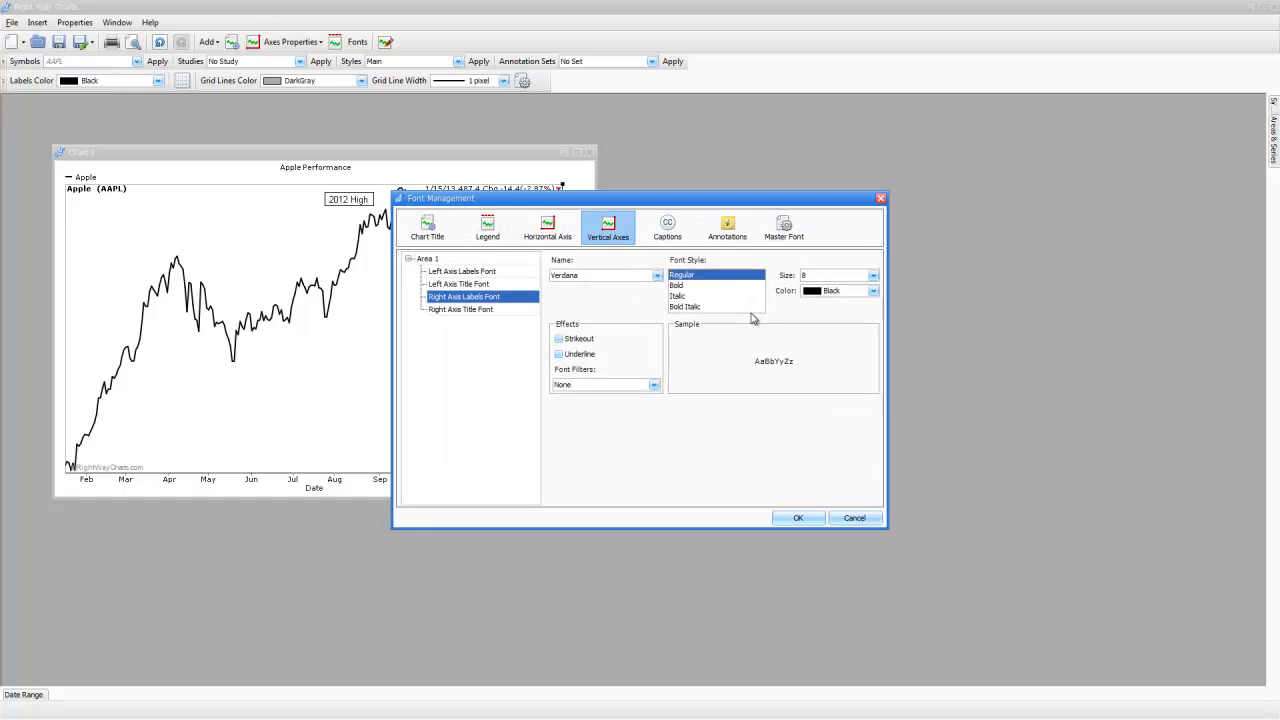
click(854, 518)
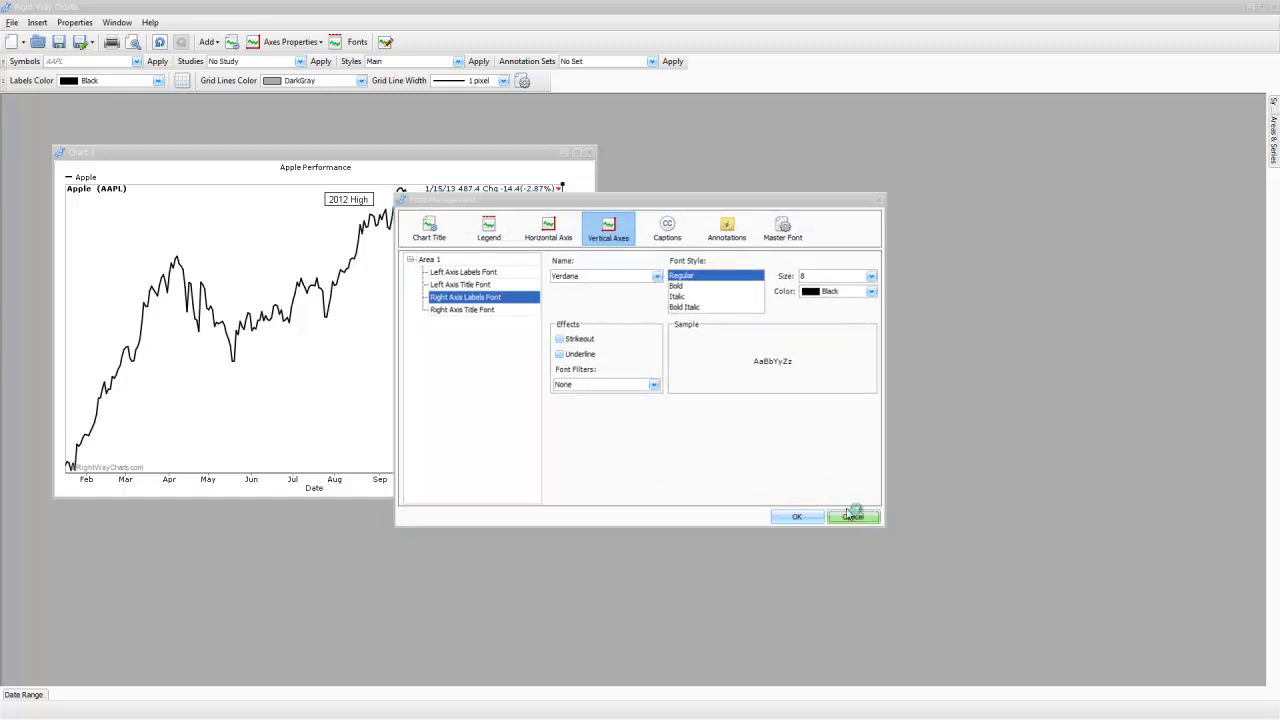
click(820, 478)
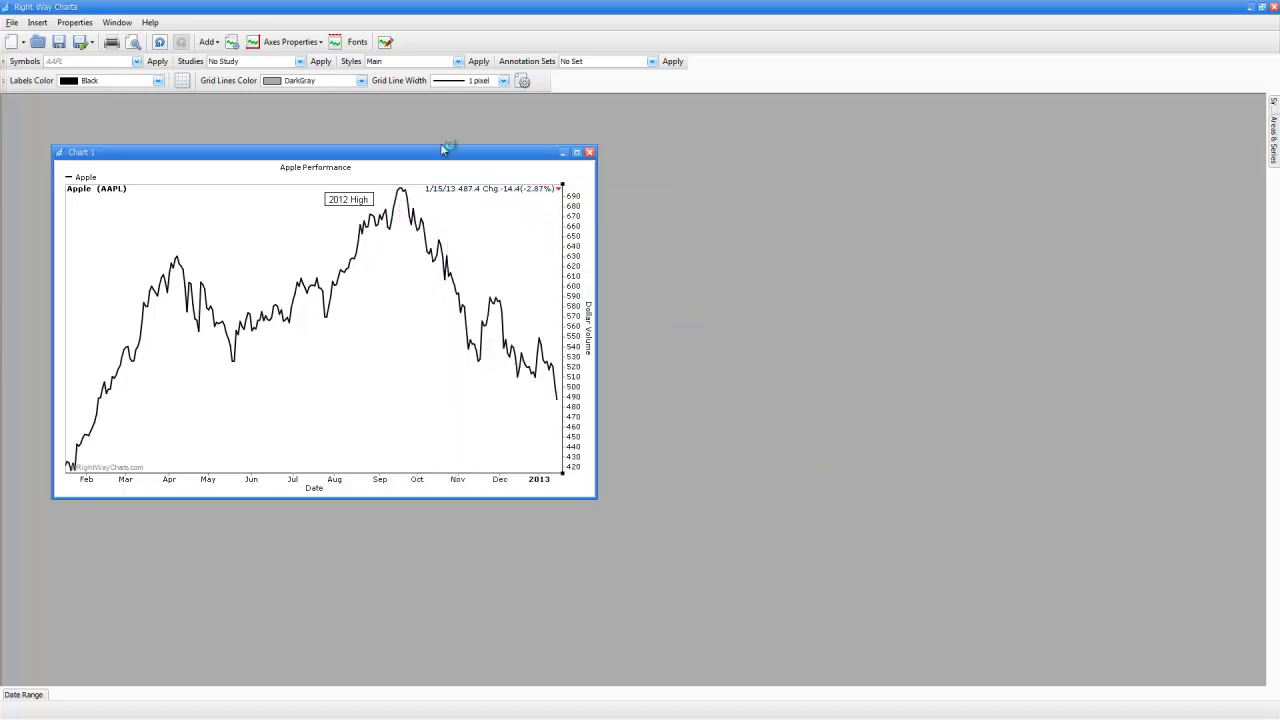
- Change the chart title font to Georgia, size 16, in red
click(357, 42)
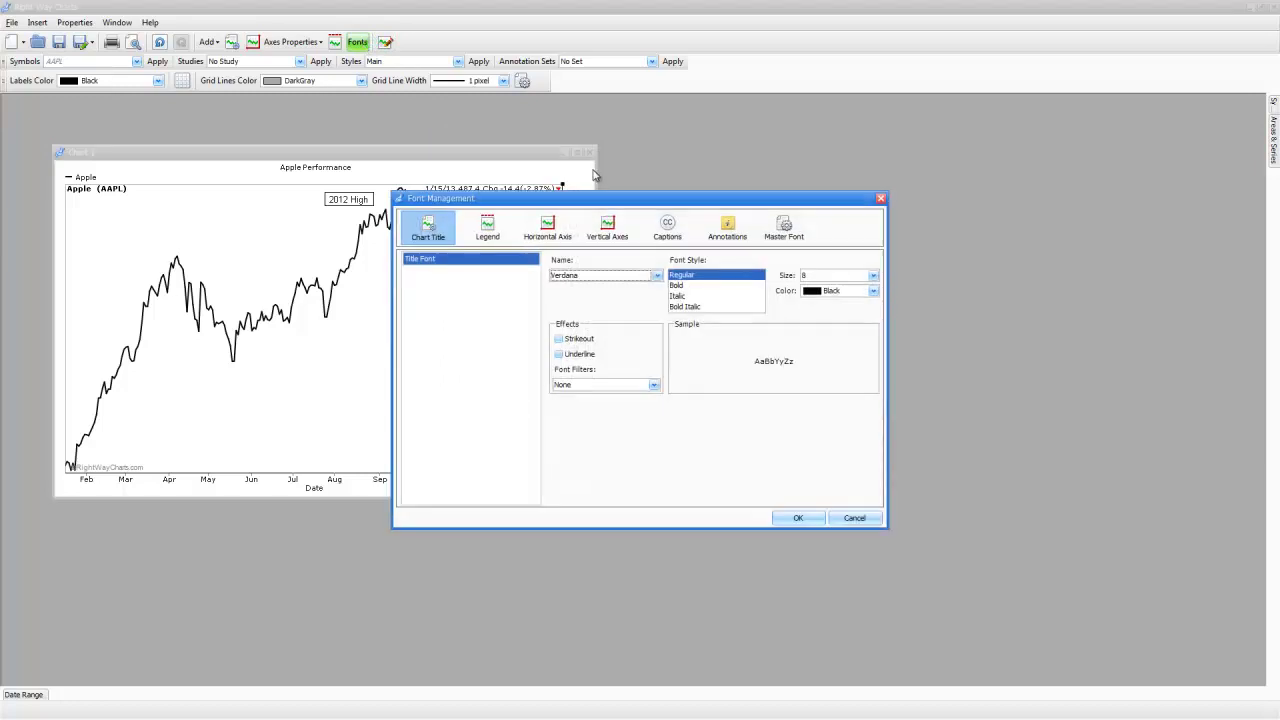
drag(622, 205, 878, 162)
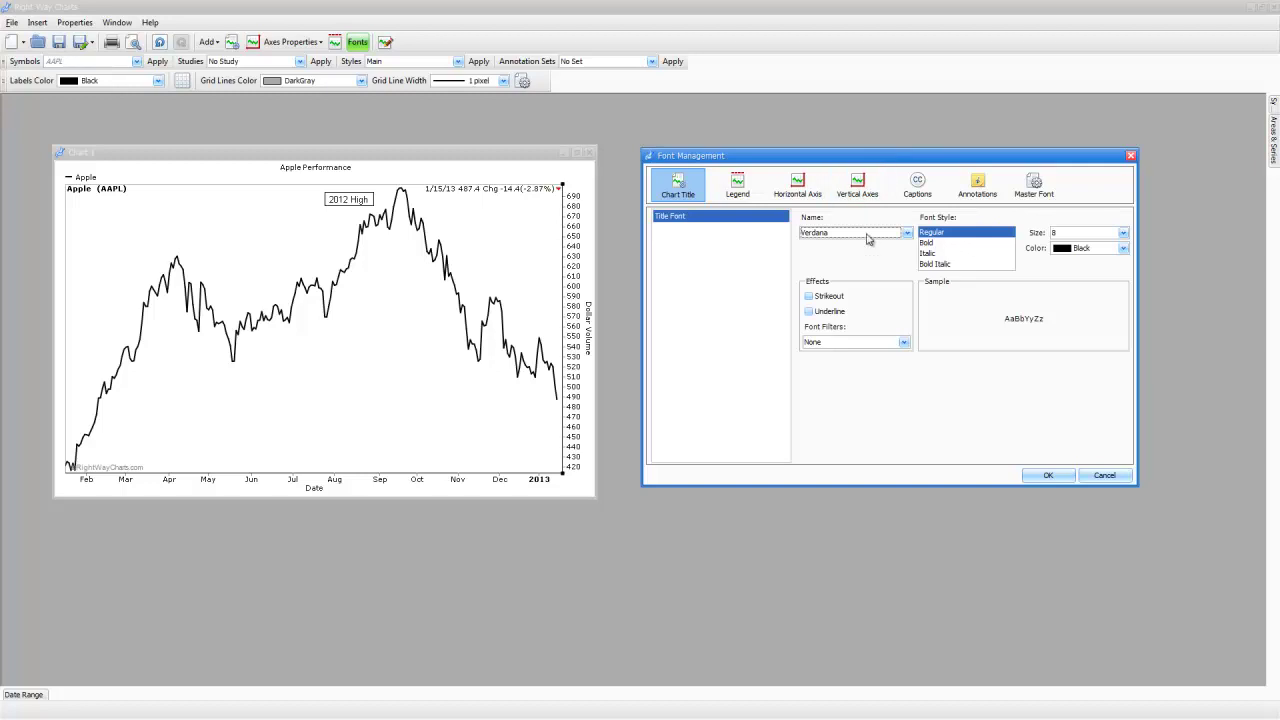
click(906, 233)
drag(919, 324, 919, 283)
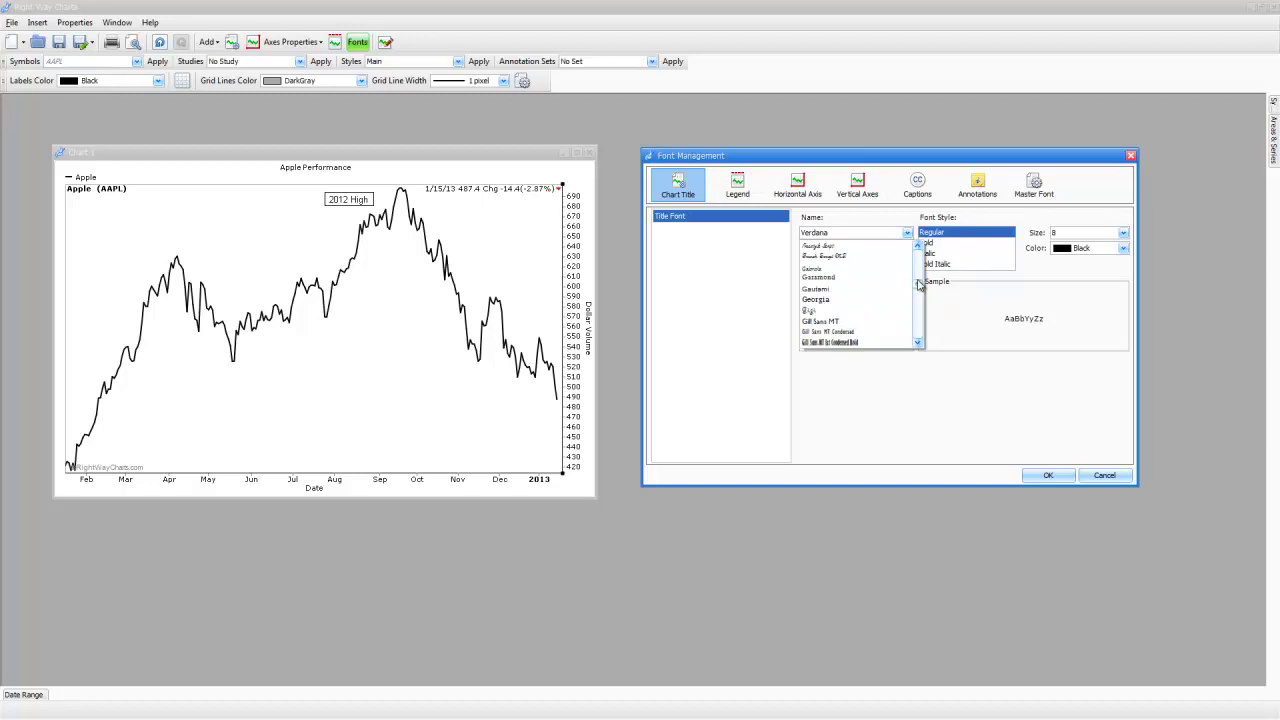
click(868, 299)
click(1122, 235)
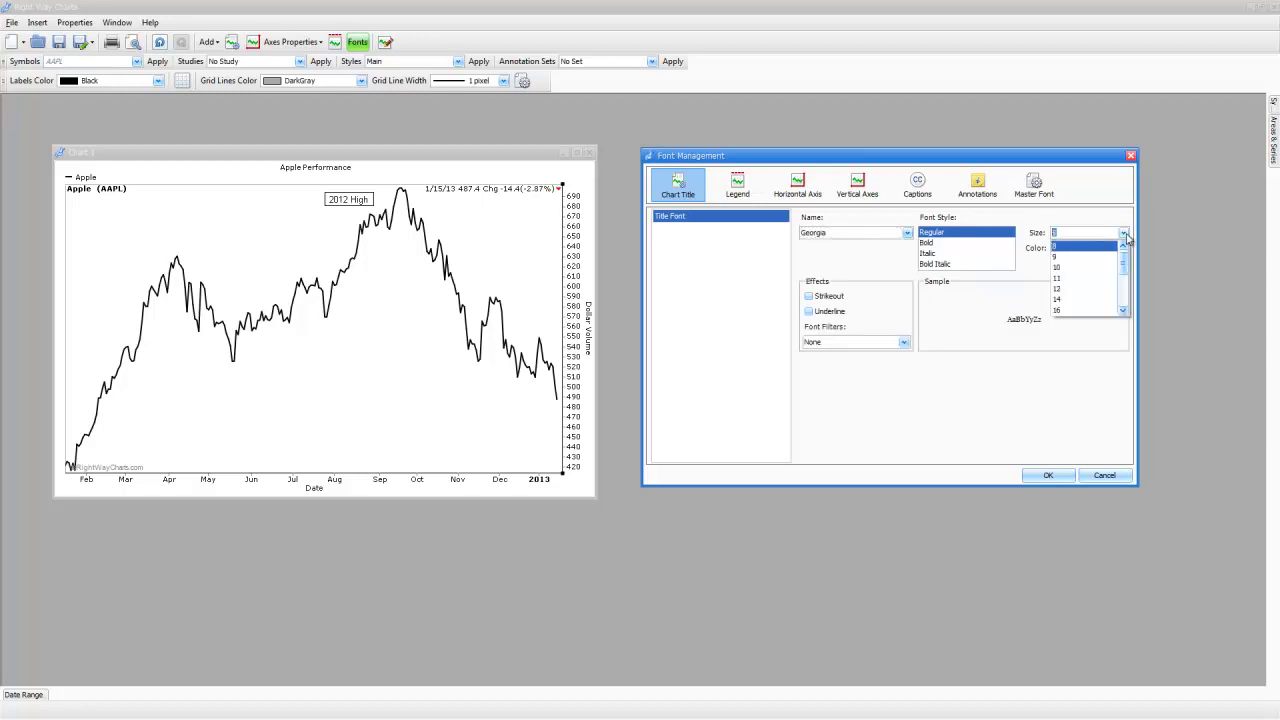
click(1097, 314)
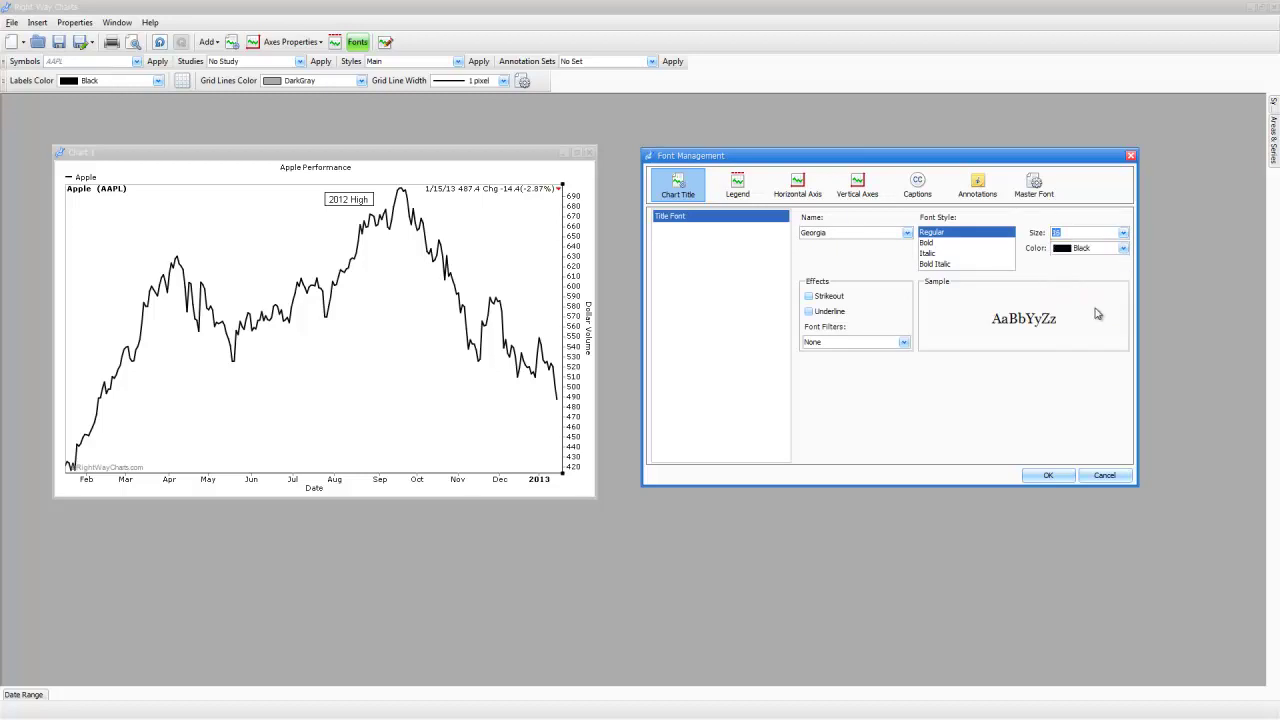
click(1122, 248)
click(1115, 344)
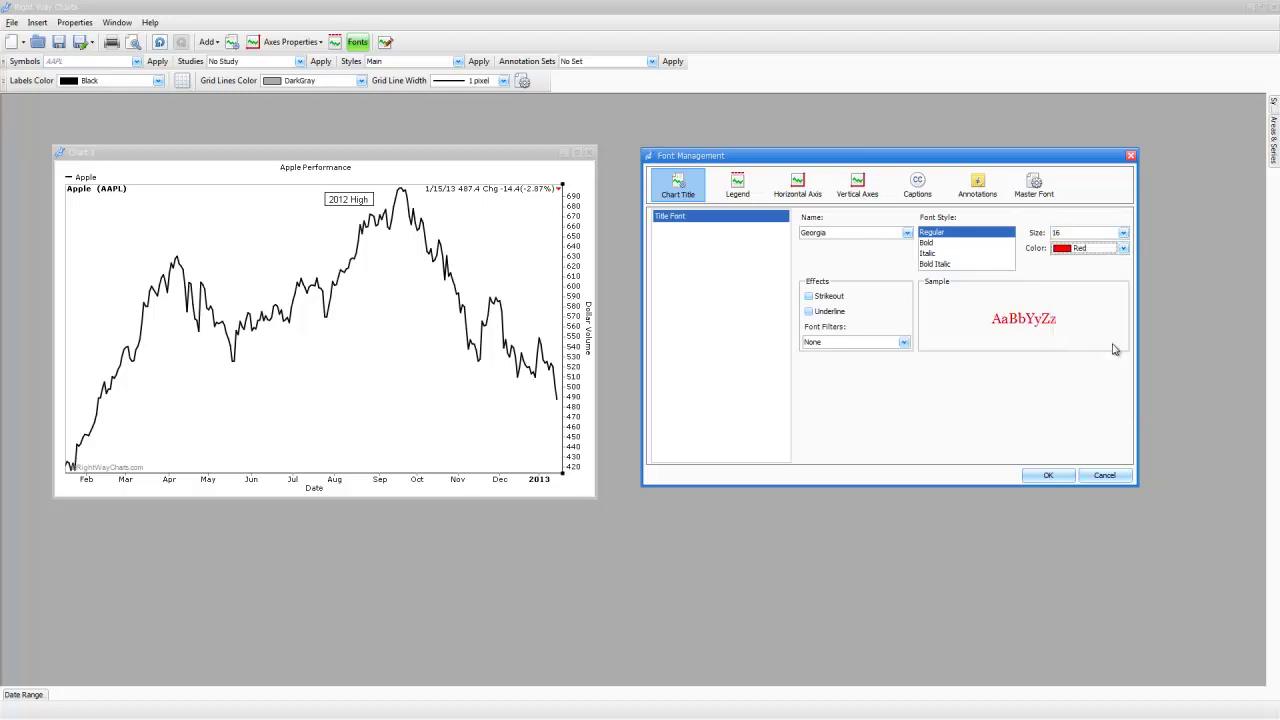
click(1049, 476)
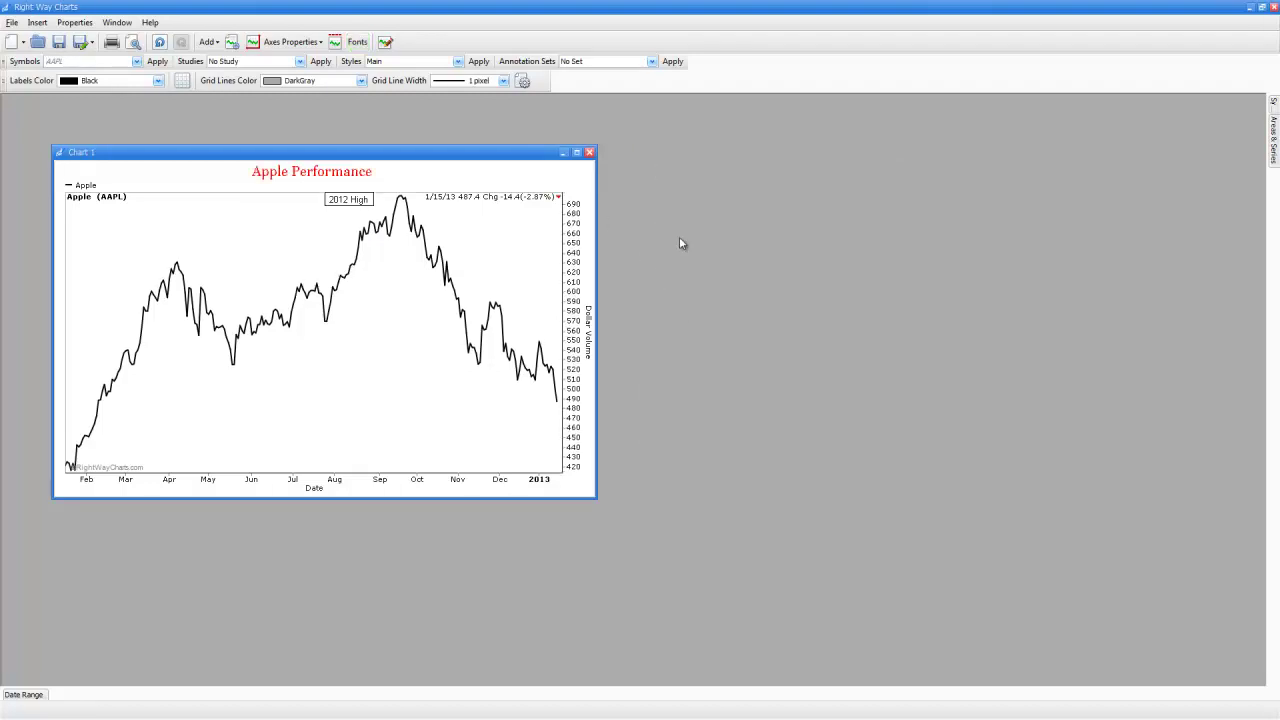
- Apply a Georgia, size 12, blue master font to all chart text except the chart title
click(357, 42)
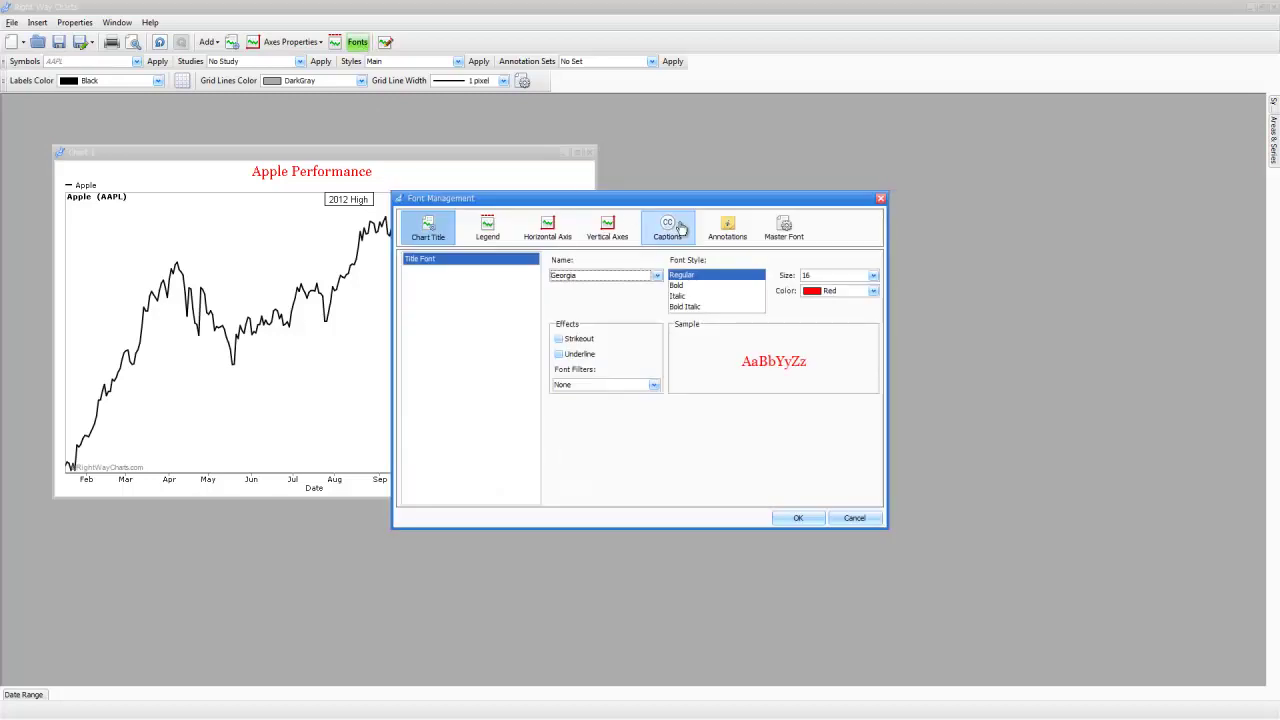
click(784, 230)
drag(650, 197, 872, 150)
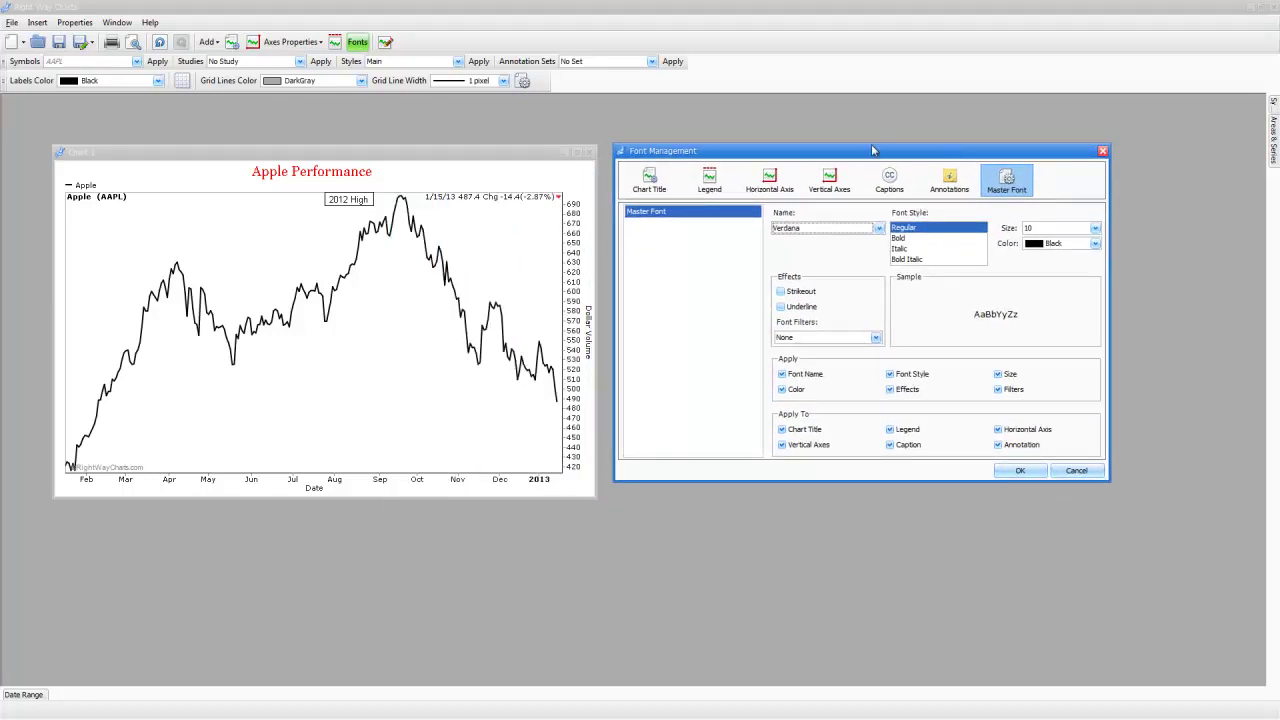
click(879, 228)
drag(893, 323, 897, 283)
click(816, 254)
click(1096, 229)
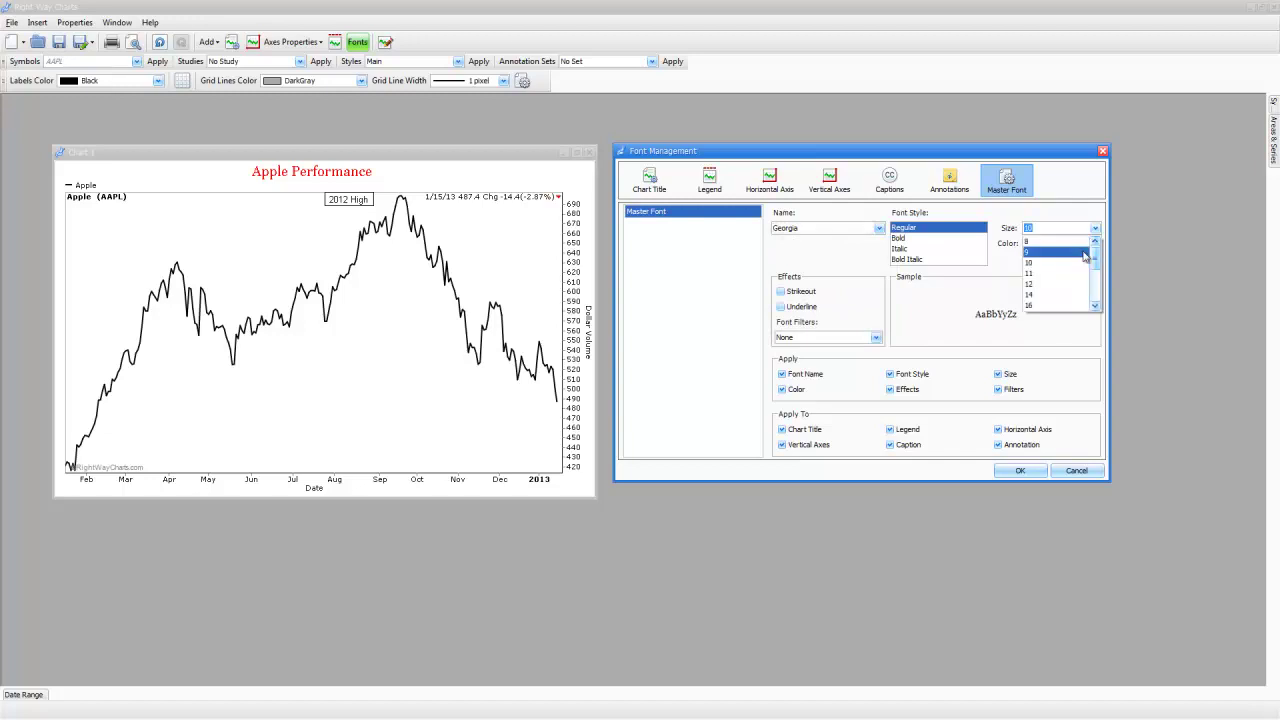
click(1086, 285)
click(1096, 245)
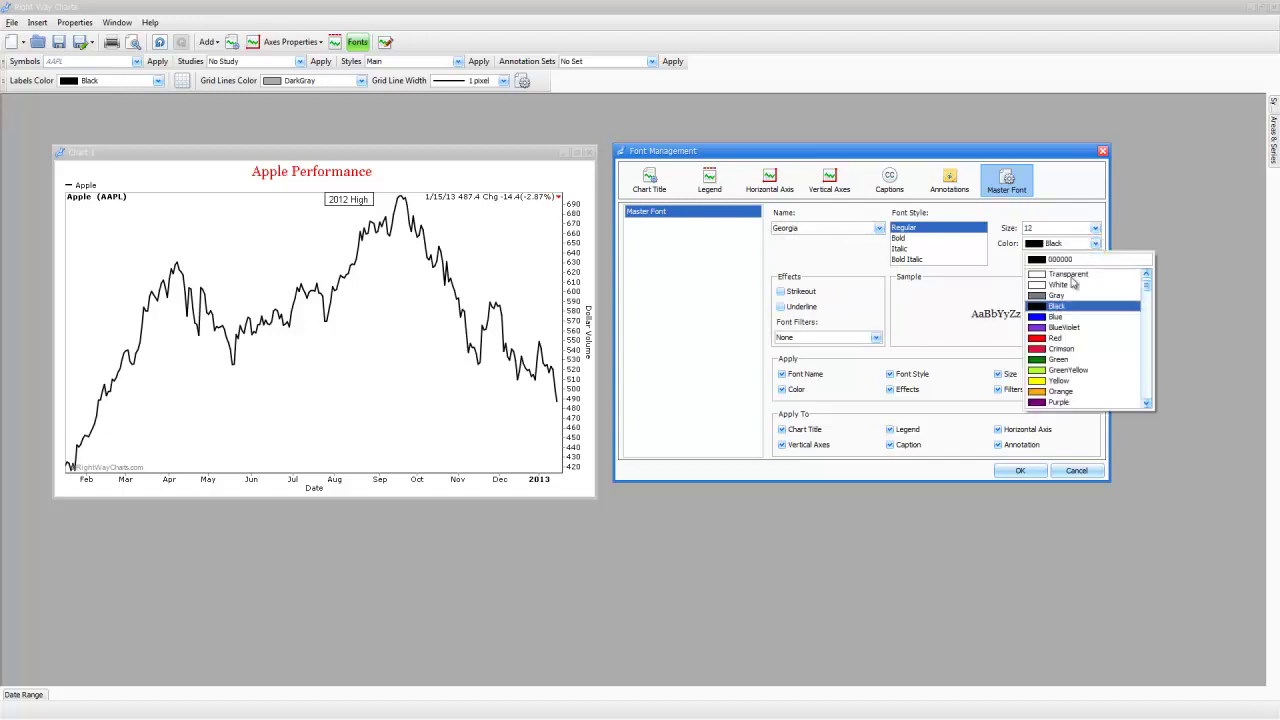
click(1070, 312)
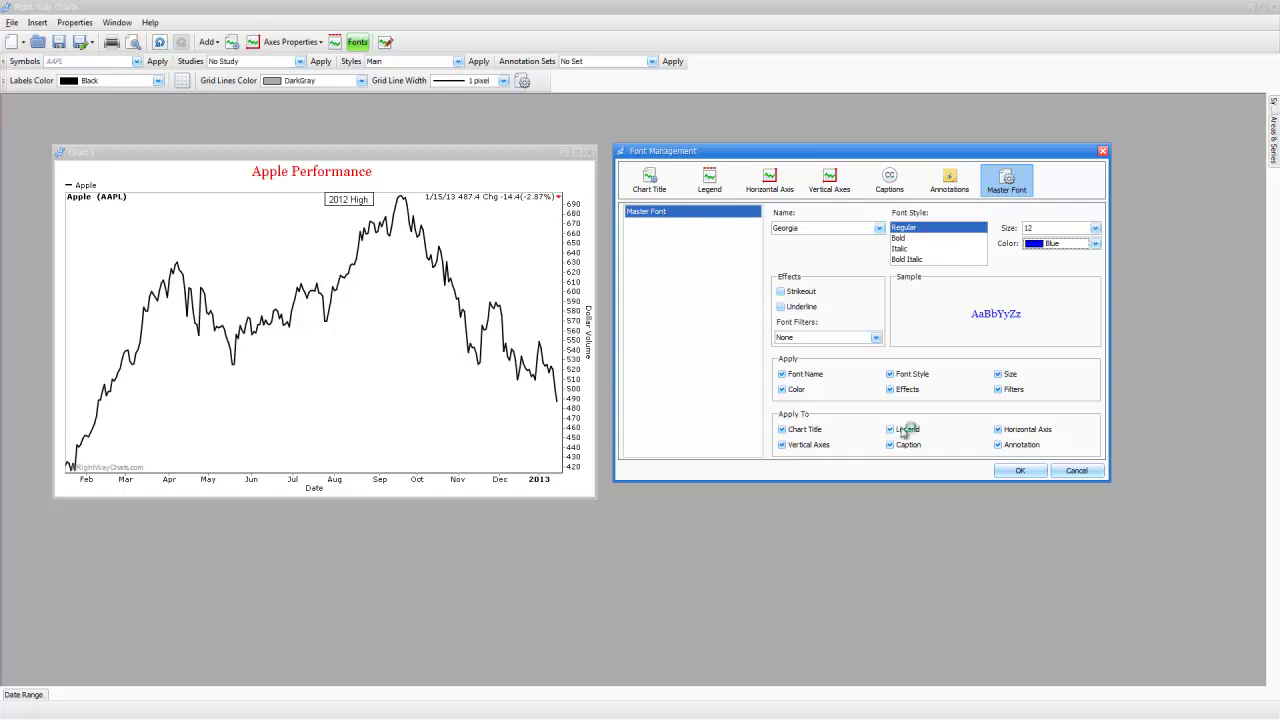
click(786, 430)
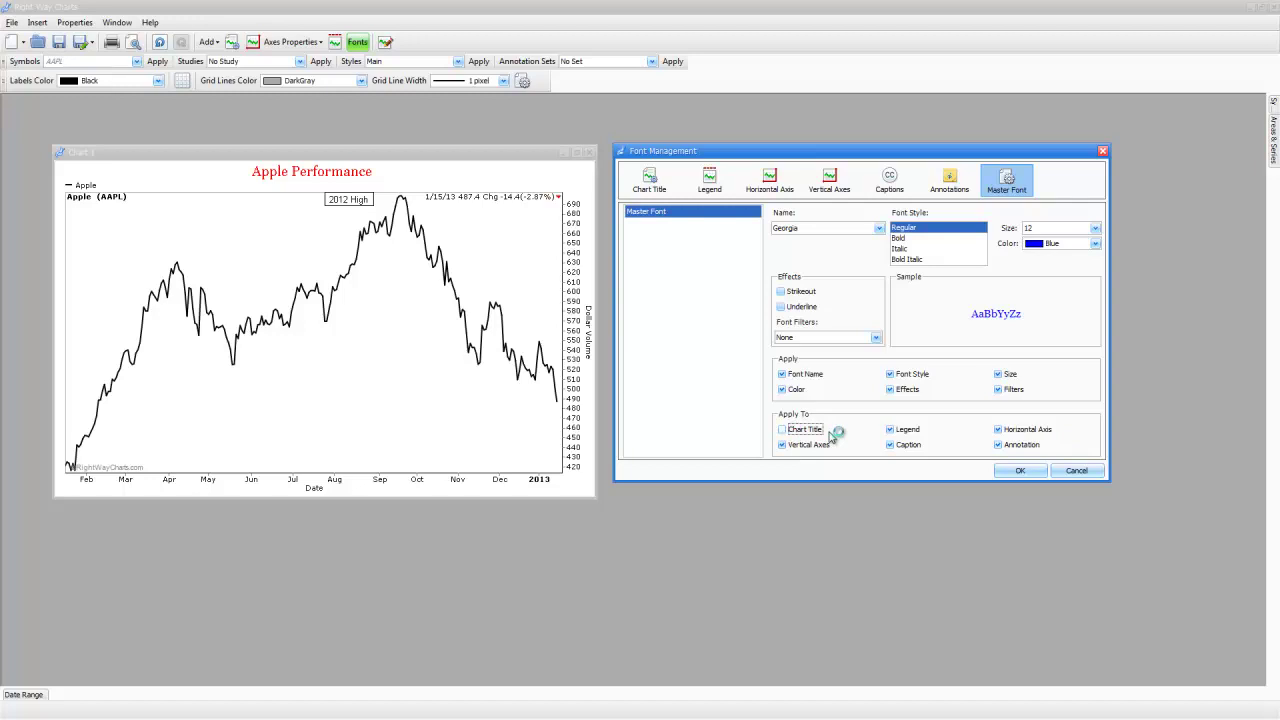
click(1017, 472)
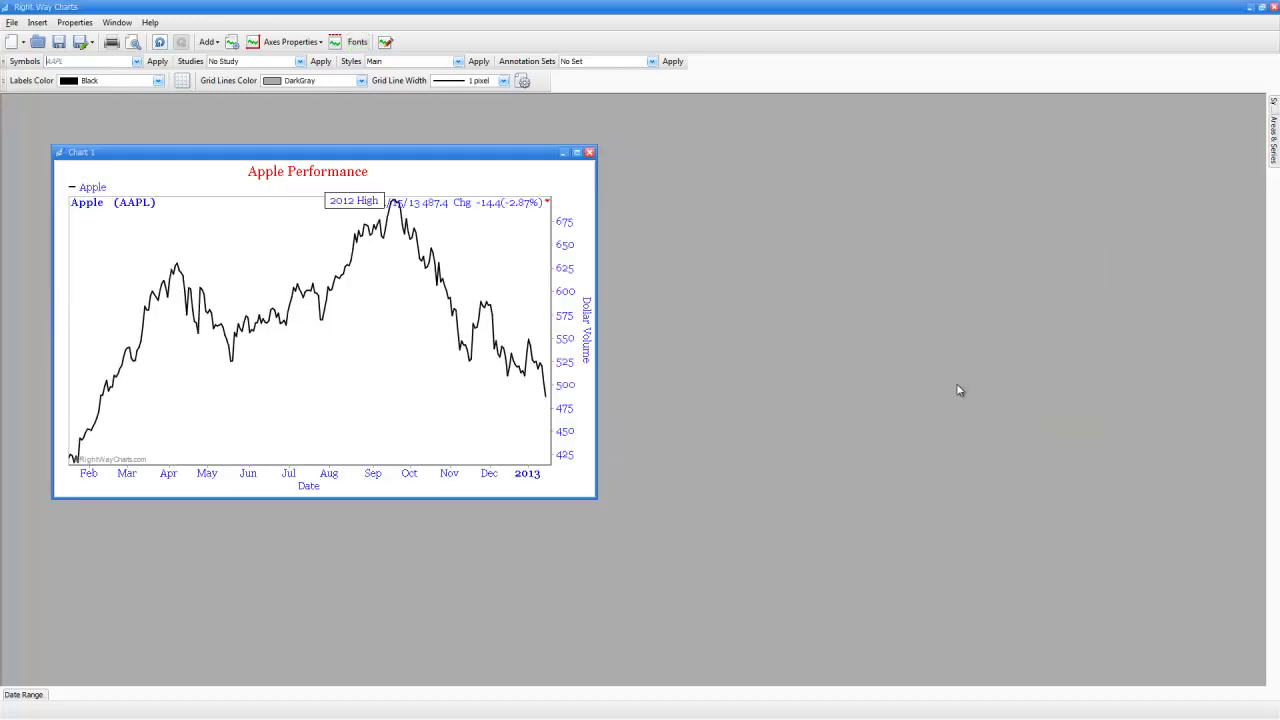
- Move the 2012 High annotation slightly down and left, clear of the caption text, and set the chart's caption placement to In Area
click(357, 197)
drag(358, 196, 331, 208)
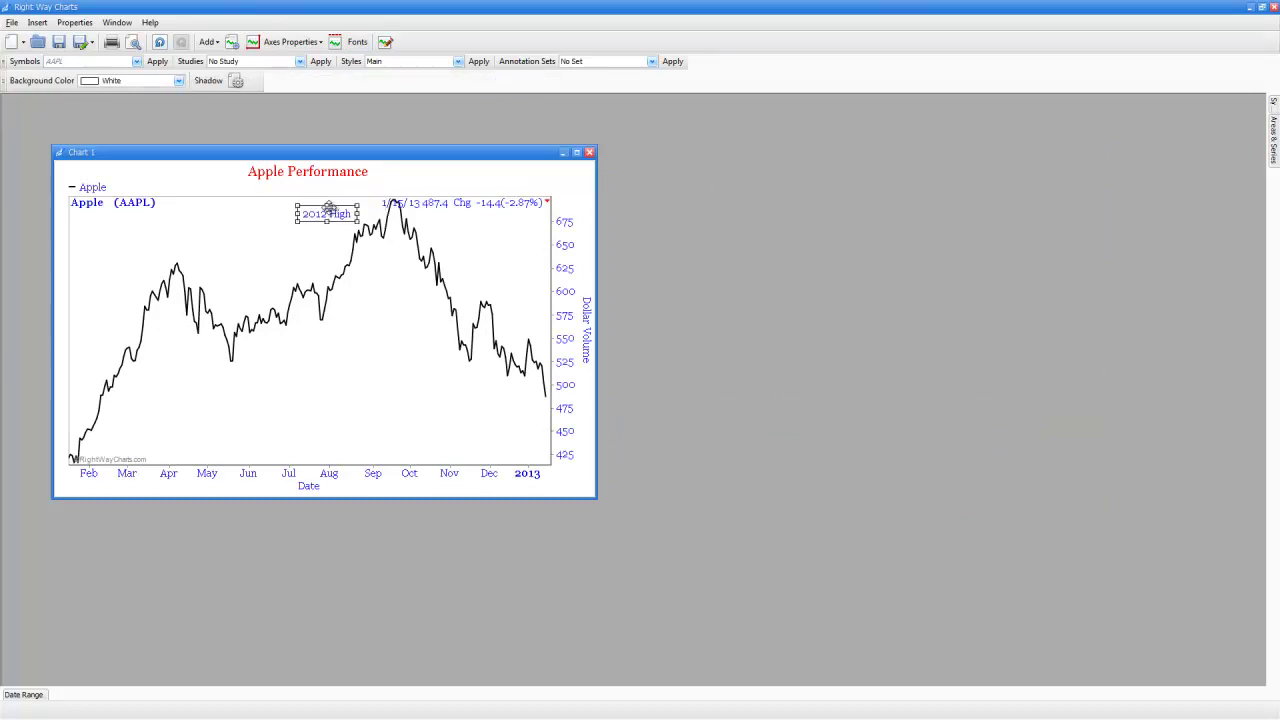
click(474, 234)
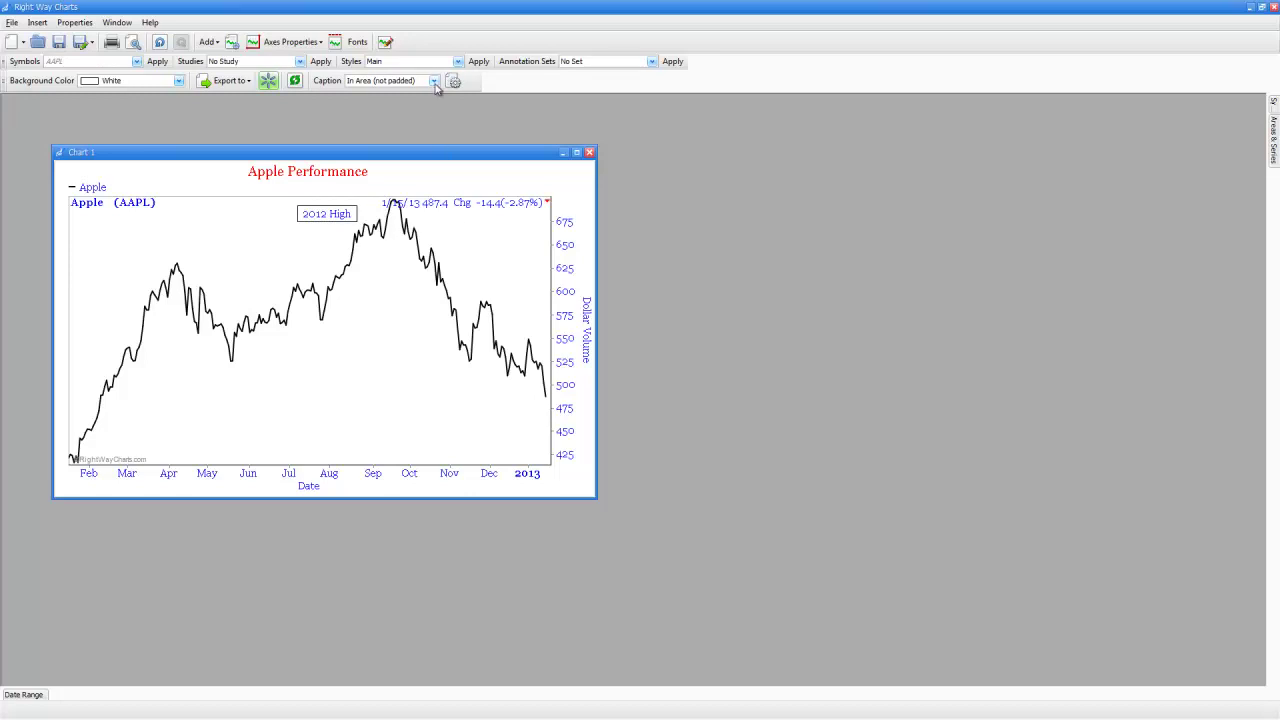
click(433, 81)
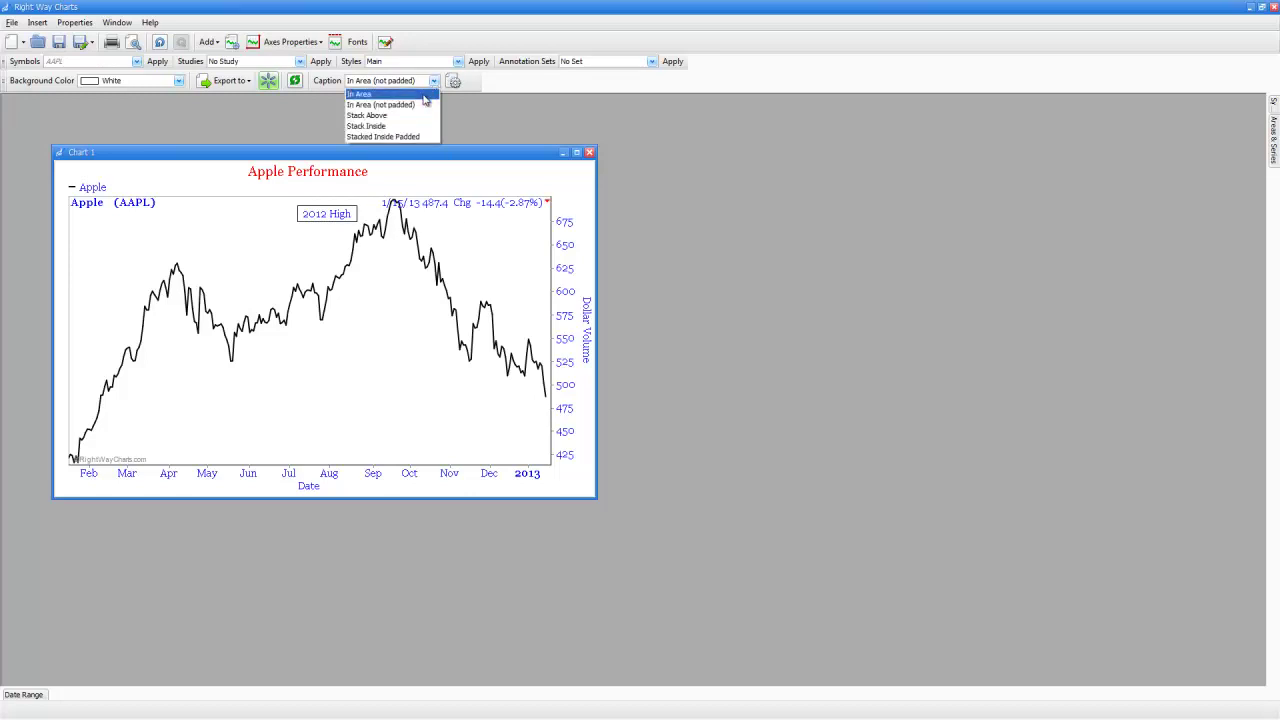
click(424, 99)
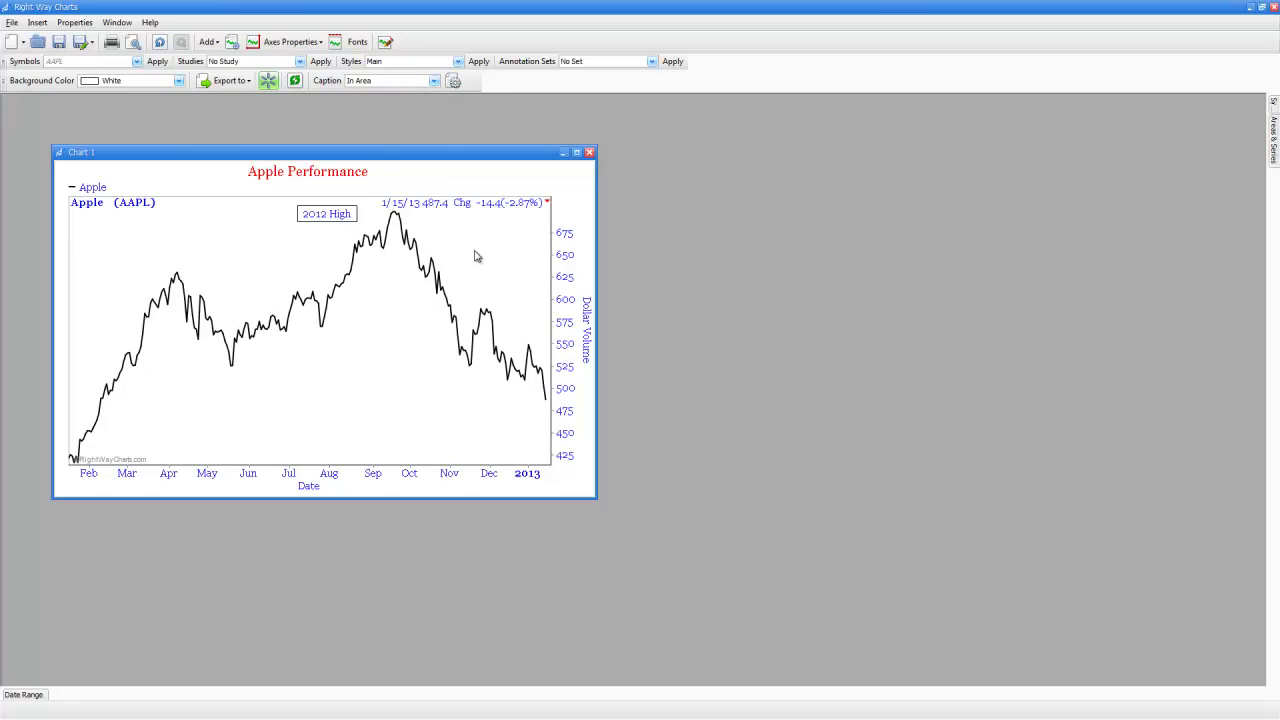